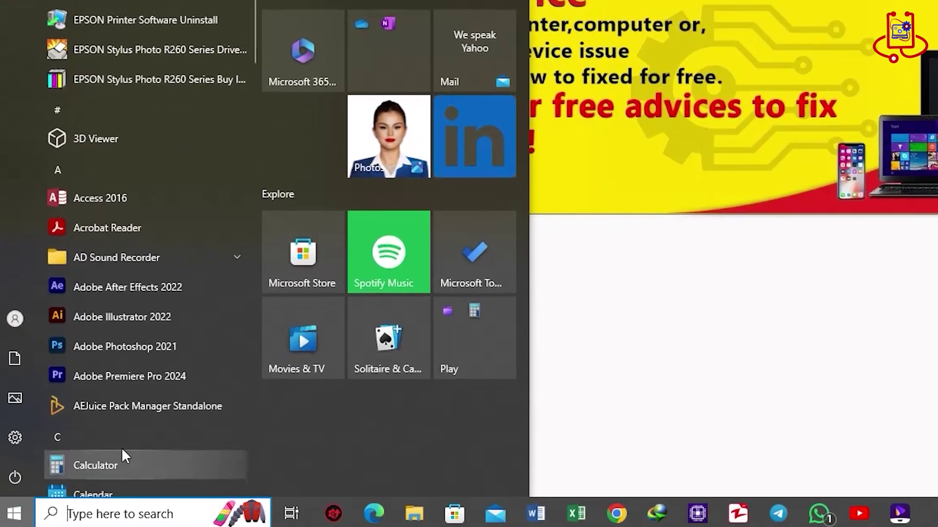
- Run Photoshop 2021 as administrator from the Start menu's More submenu
right_click(74, 396)
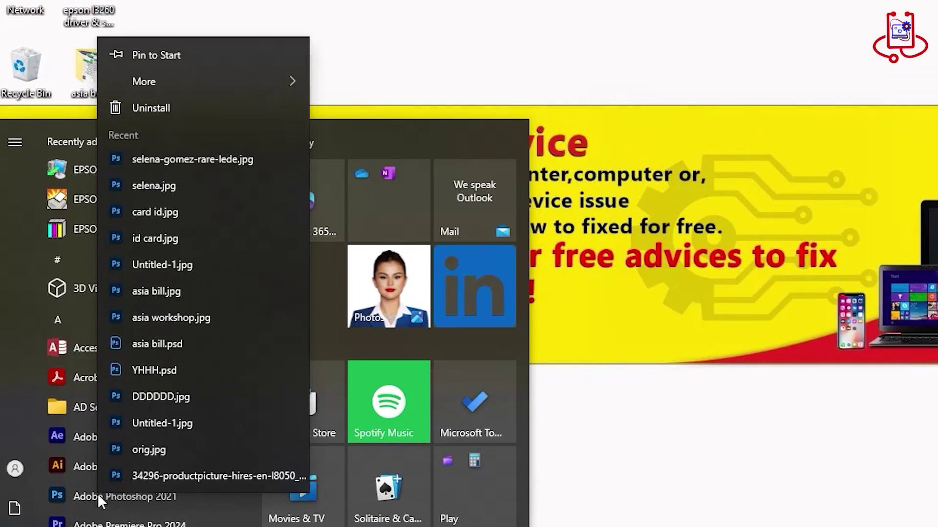
mouse_move(236, 82)
click(374, 111)
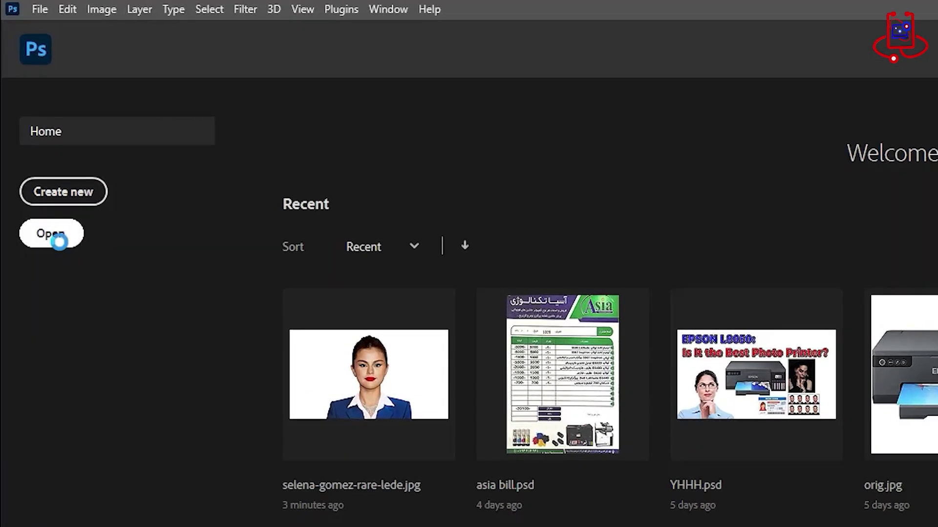
- Open the portrait photo selena-gomez-rare-lede.jpg
click(30, 130)
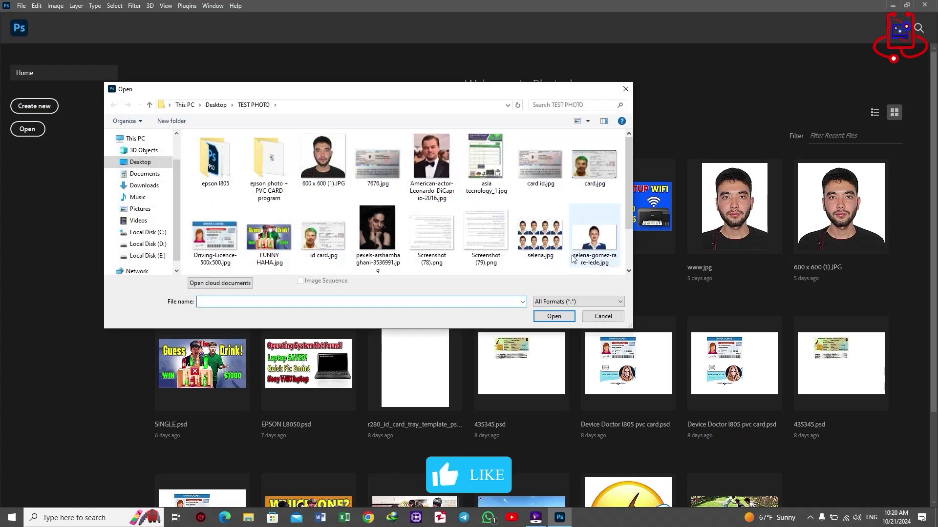
click(593, 238)
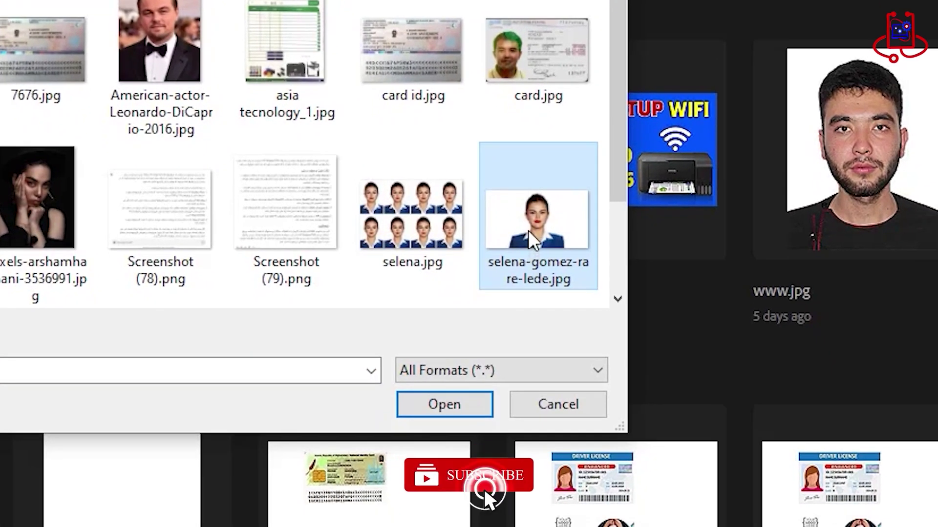
double_click(533, 239)
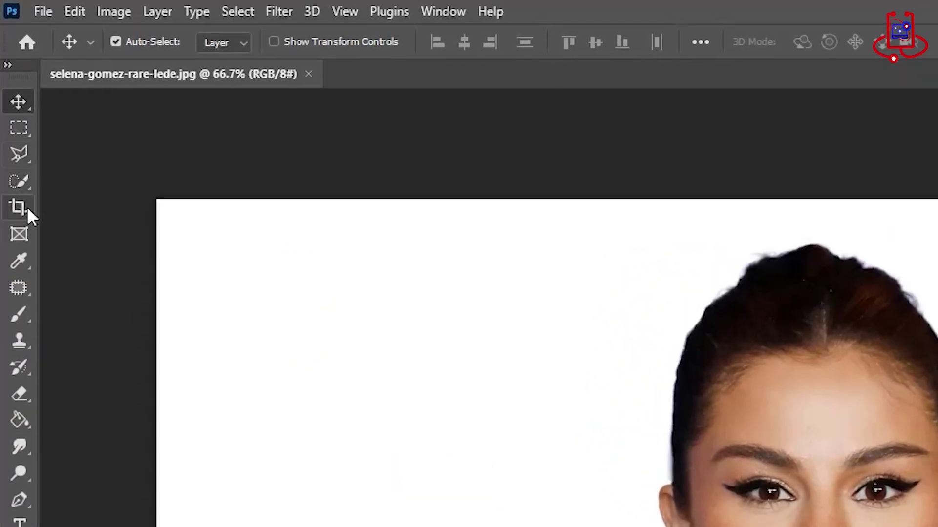
- Crop the photo to a 1.5 × 2 in ratio
click(25, 204)
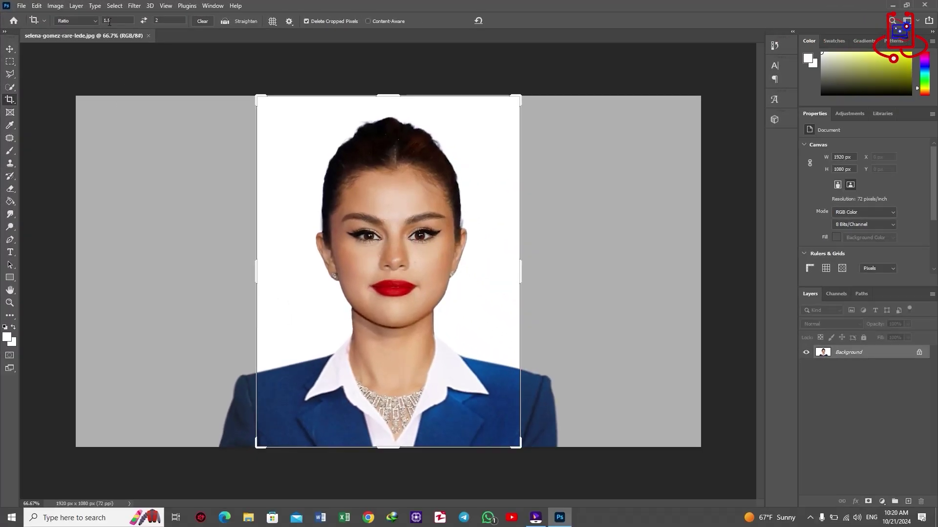
double_click(110, 22)
text(1.5)
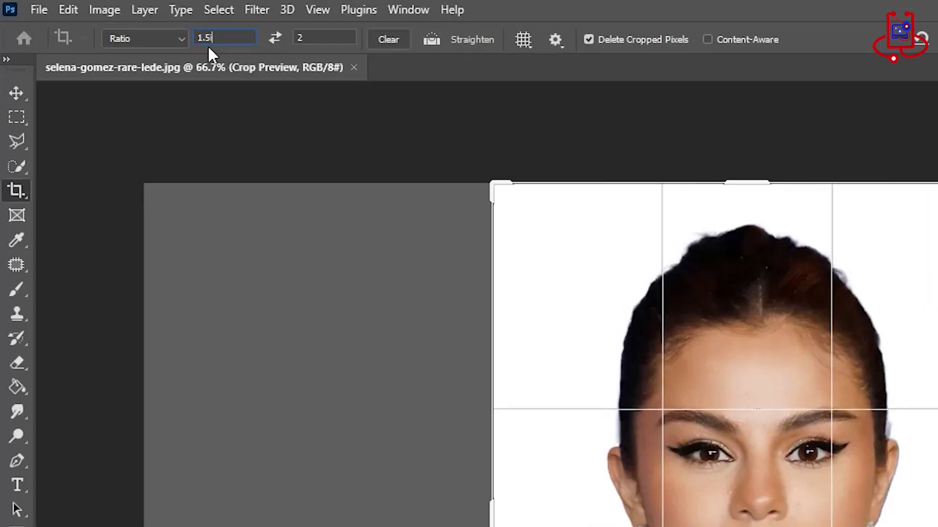
click(308, 39)
text(in)
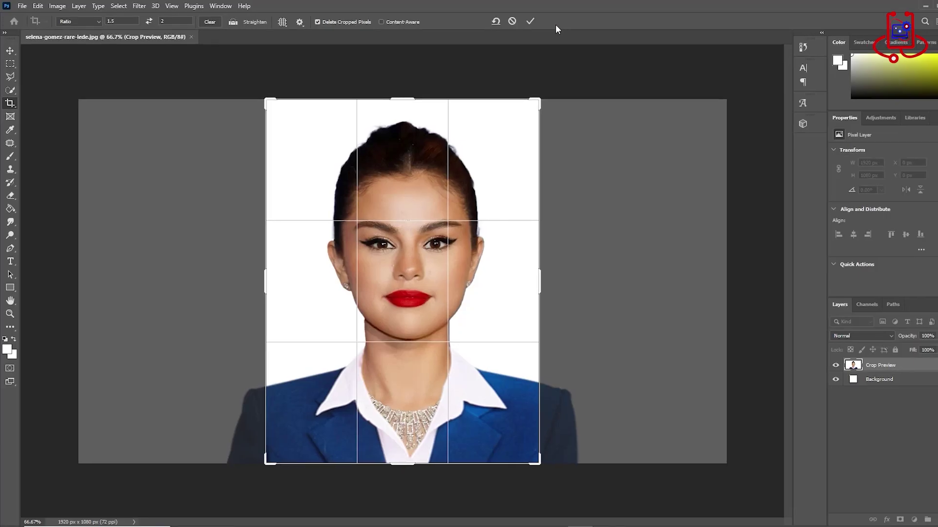
click(937, 36)
- Resize the image to 300 × 400 px at 200 pixels/inch
key(v)
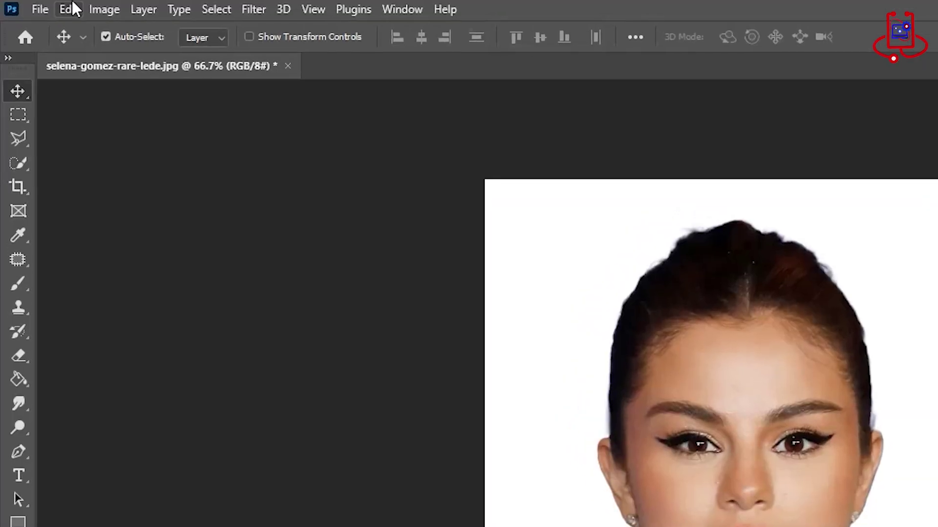
click(104, 9)
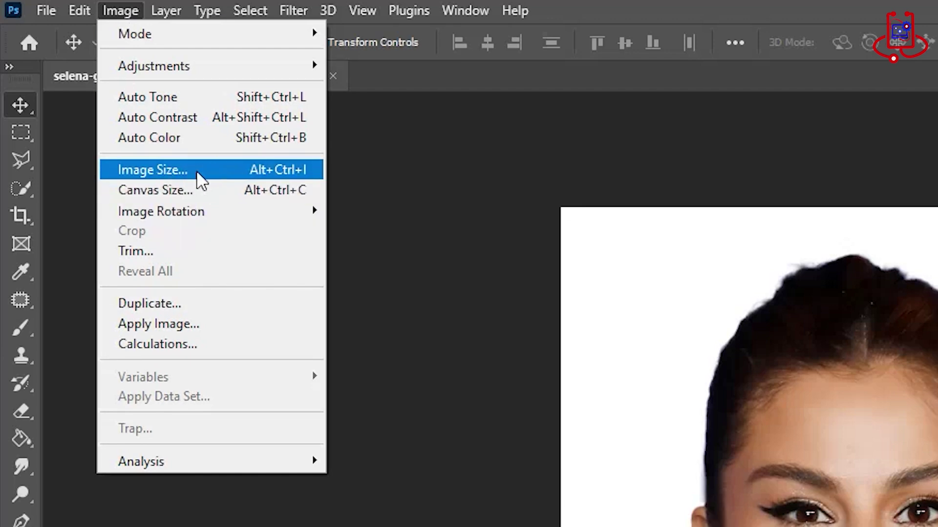
click(196, 171)
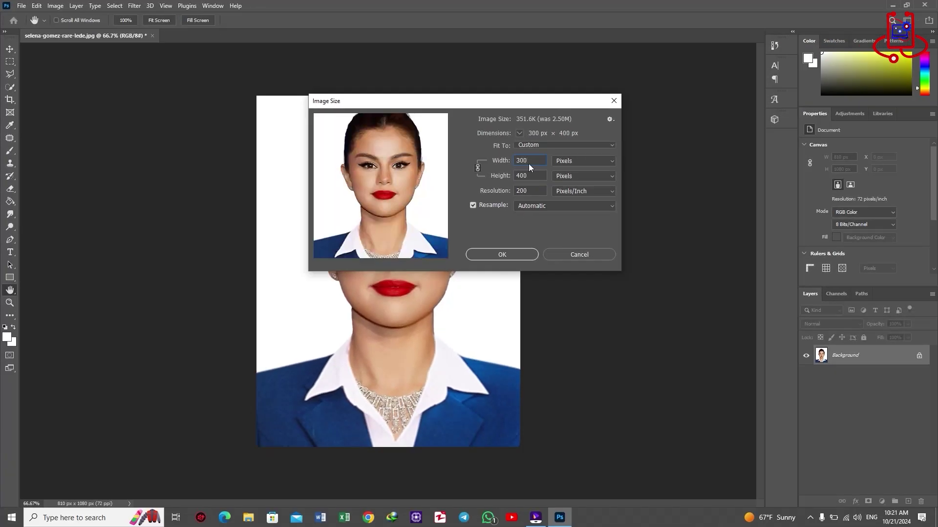
double_click(528, 163)
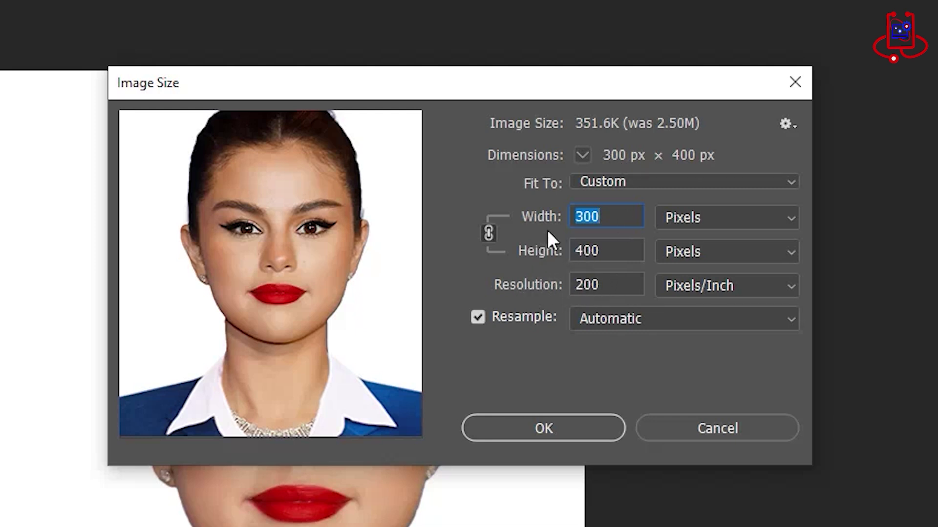
click(560, 429)
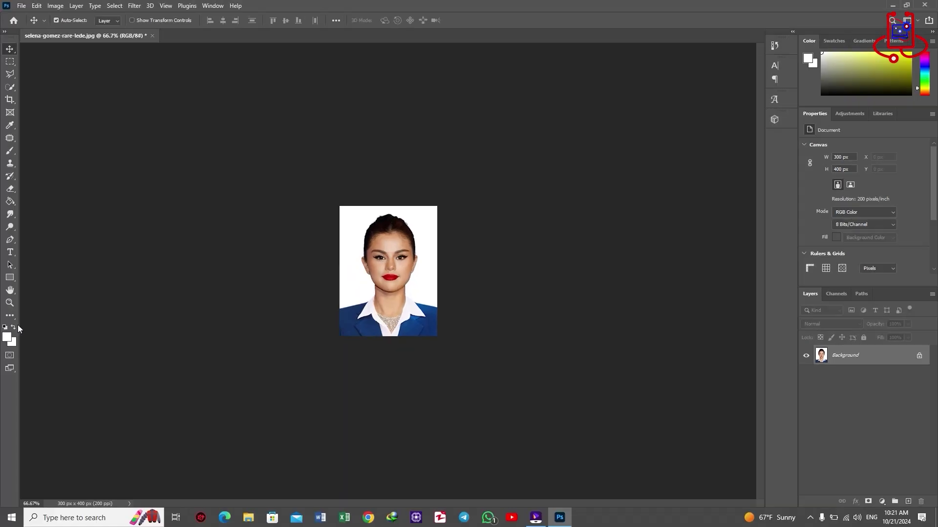
- Add a 1 px white centered stroke around the photo
click(10, 303)
drag(494, 304, 530, 307)
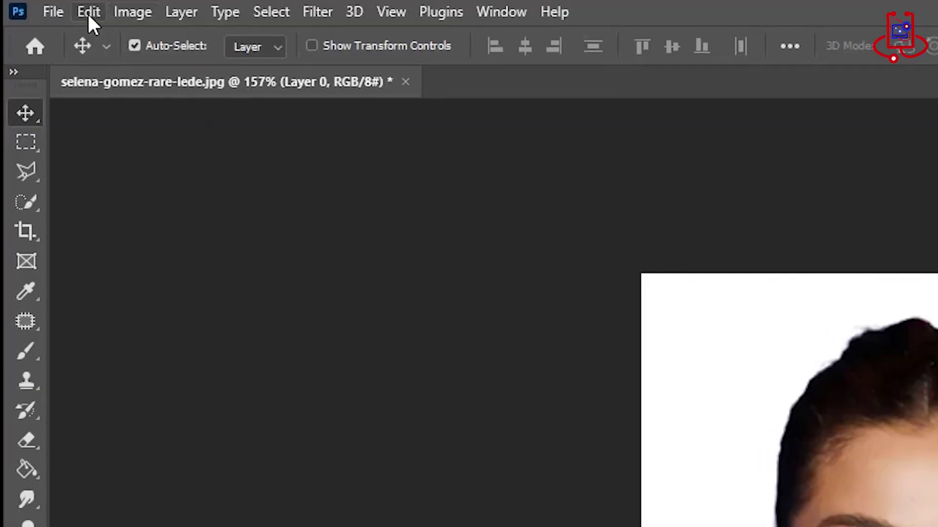
click(89, 13)
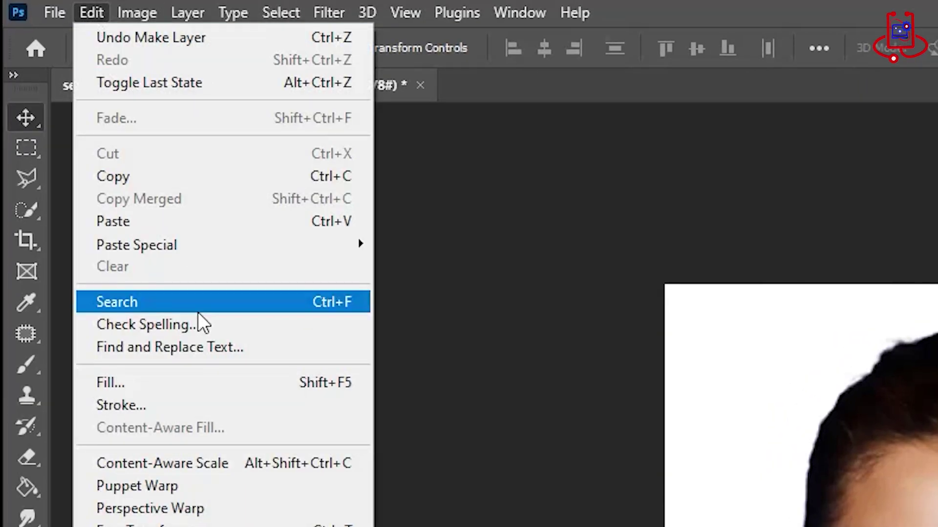
click(108, 403)
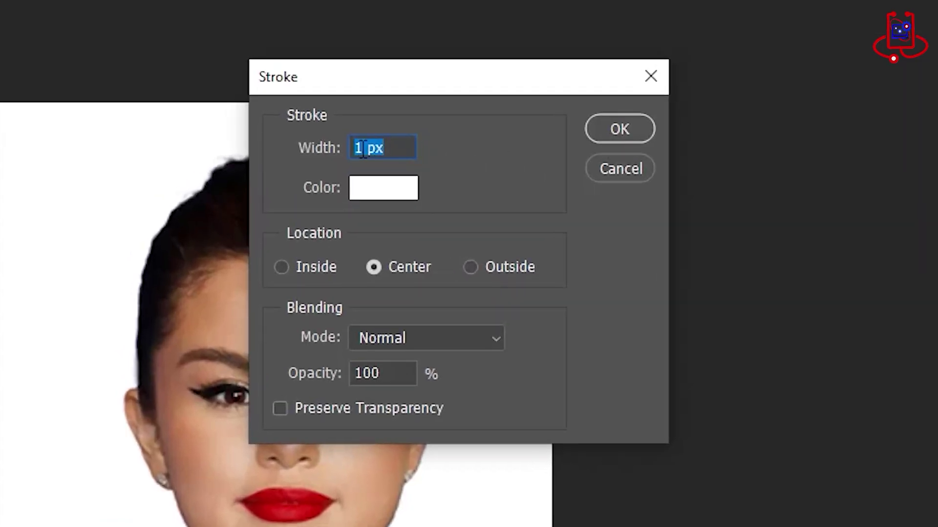
text(1)
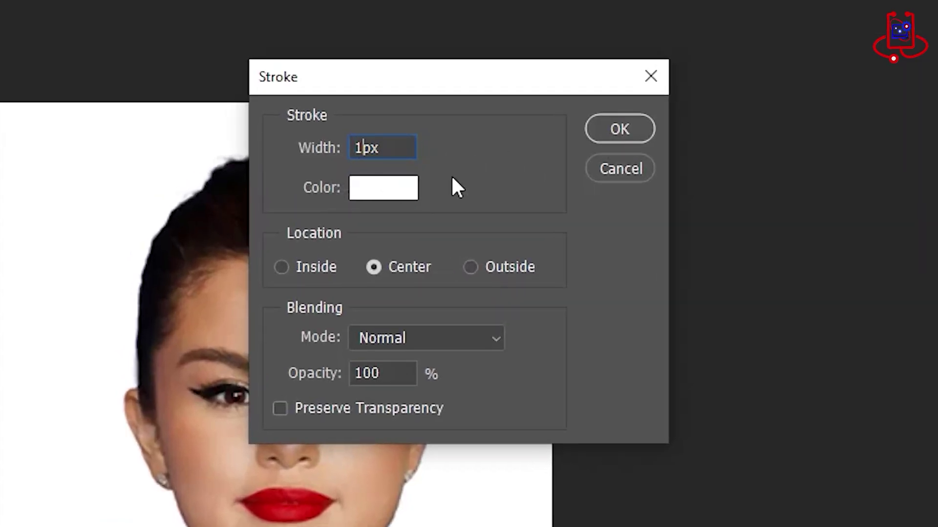
click(602, 134)
- Shrink the photo's height slightly from the top and recenter it on the canvas
key(ctrl+t)
drag(388, 118, 391, 130)
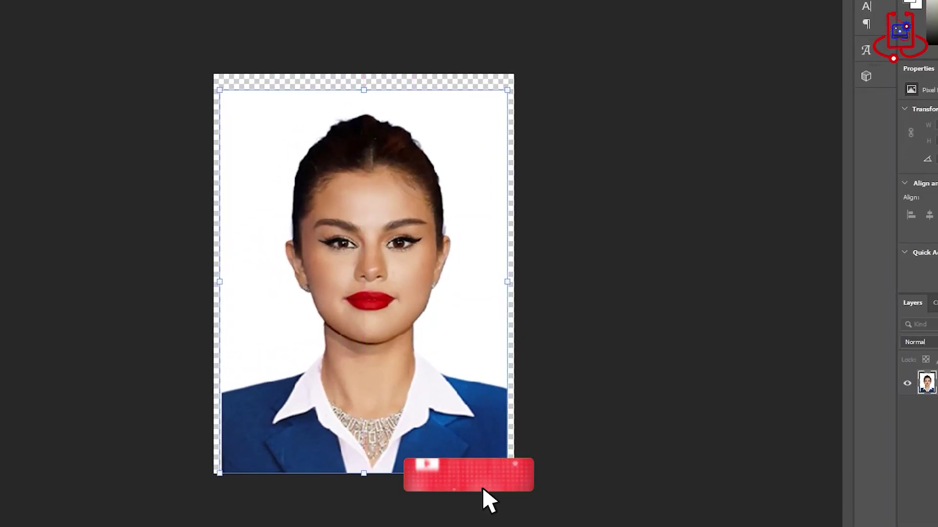
key(Return)
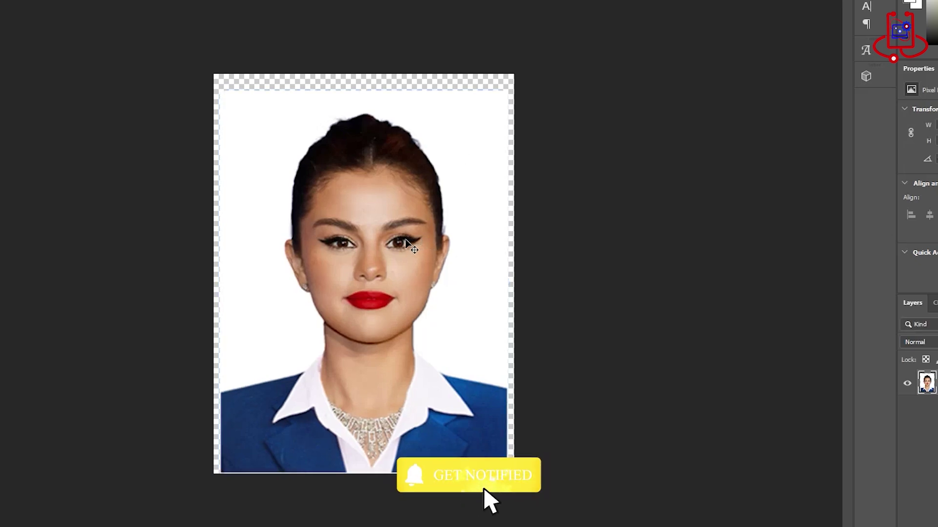
drag(406, 239, 405, 230)
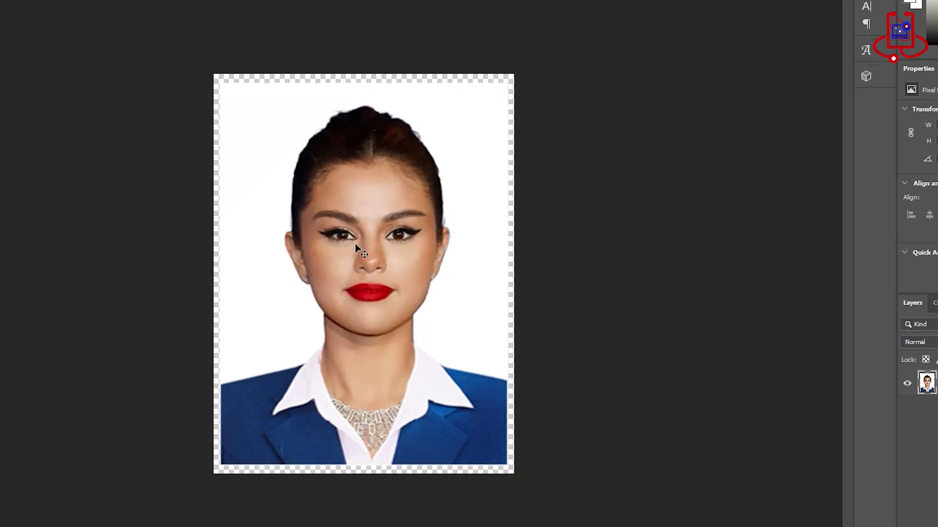
- Define the bordered portrait as a new custom pattern named 's'
click(34, 6)
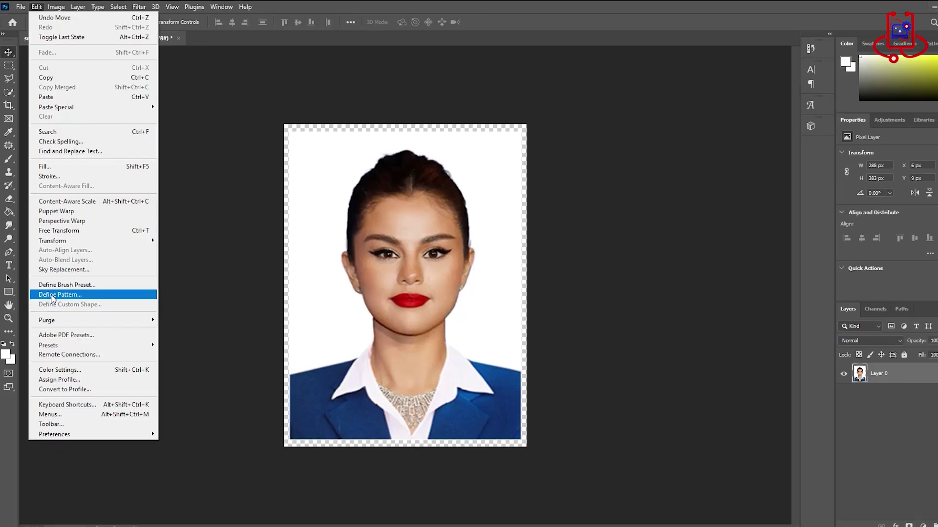
click(65, 352)
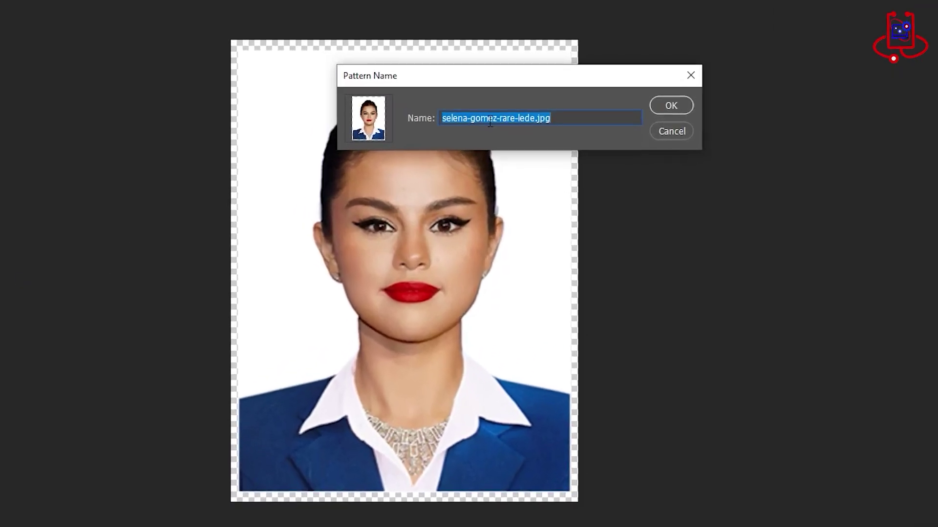
text(selena jan)
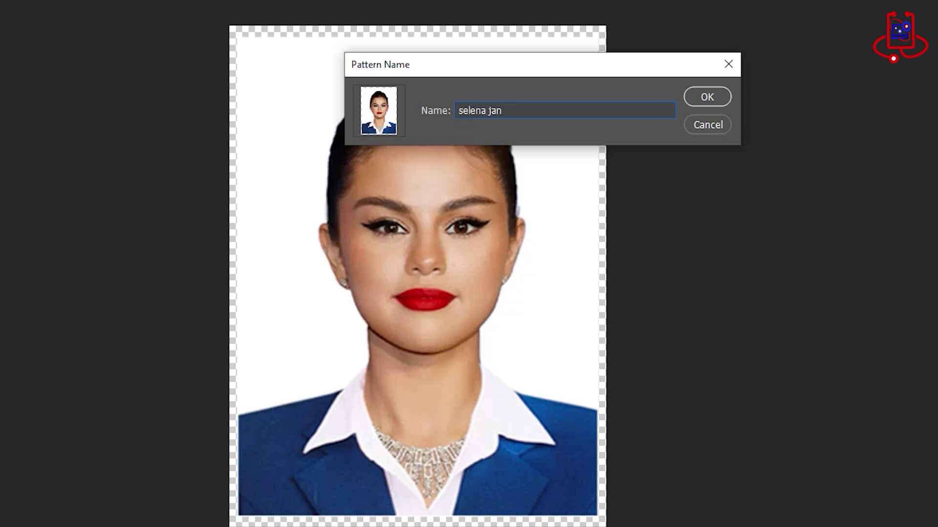
click(707, 97)
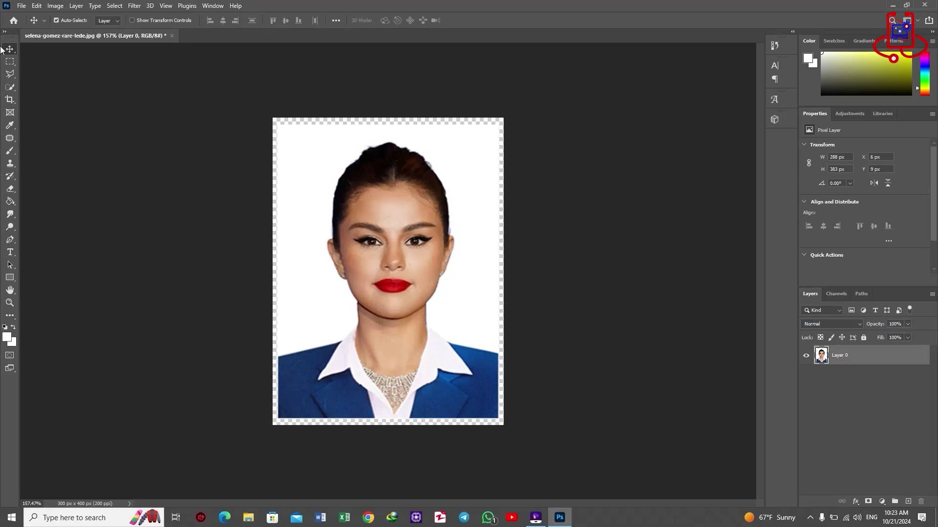
- Create a new document 'selena 4x6' at 1200 × 800 px, 200 ppi
click(21, 5)
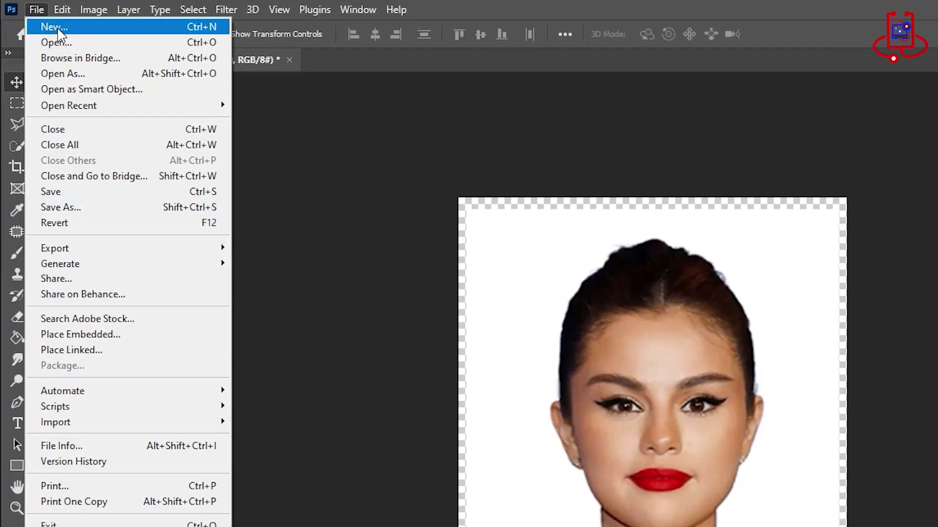
click(57, 29)
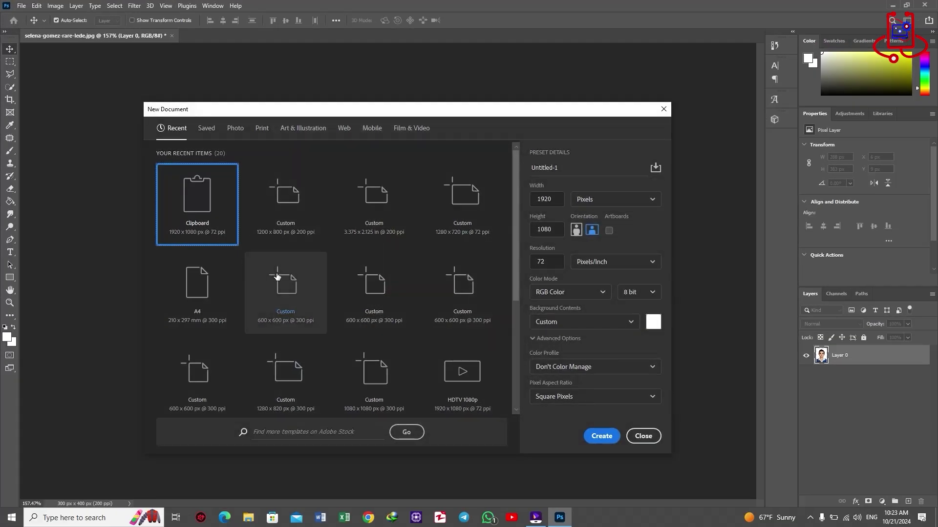
double_click(550, 171)
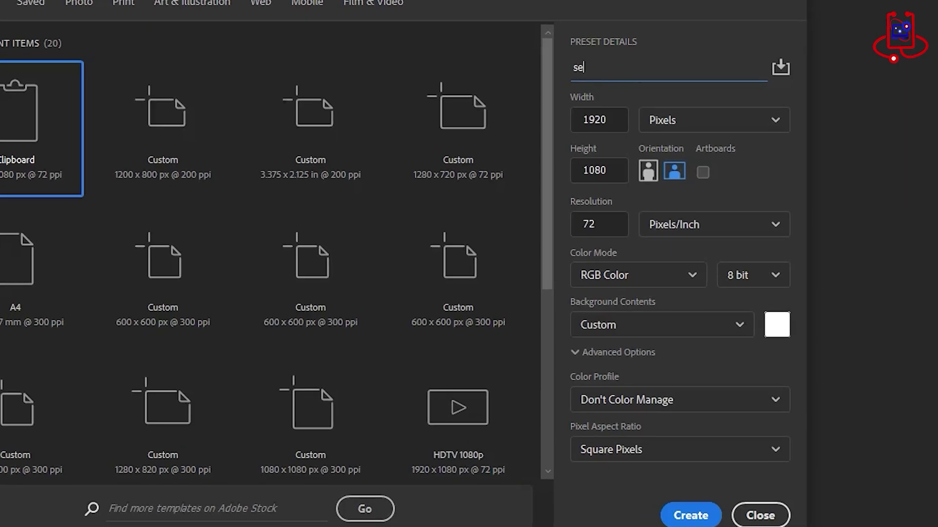
text(selena 4x6)
double_click(599, 121)
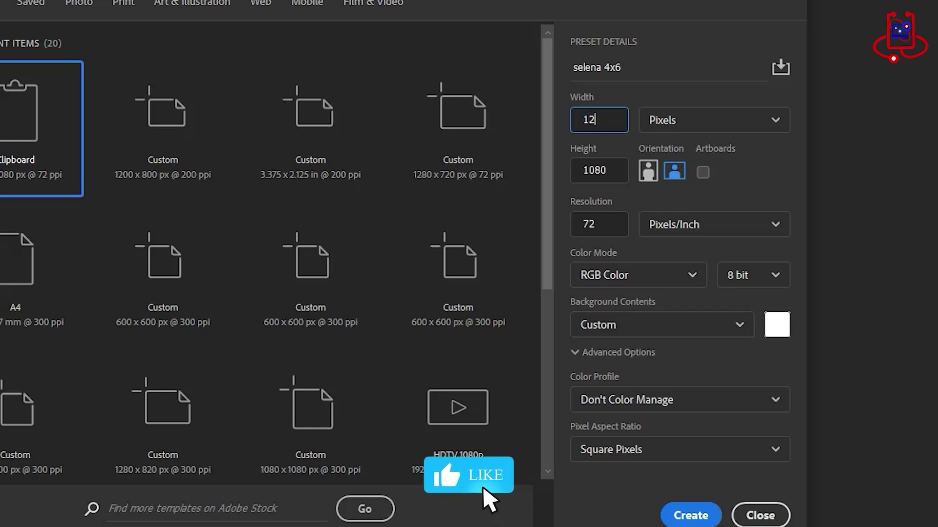
key(Tab)
text(800)
text(200)
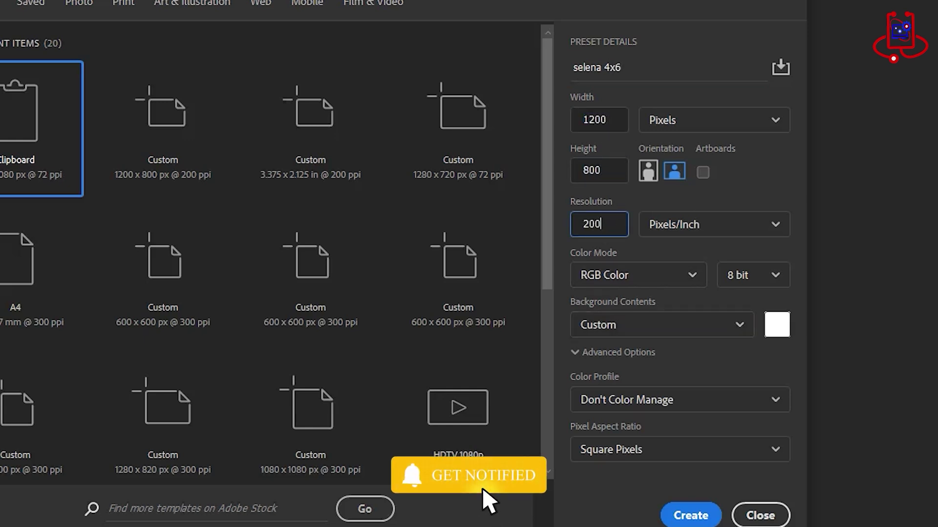
click(690, 516)
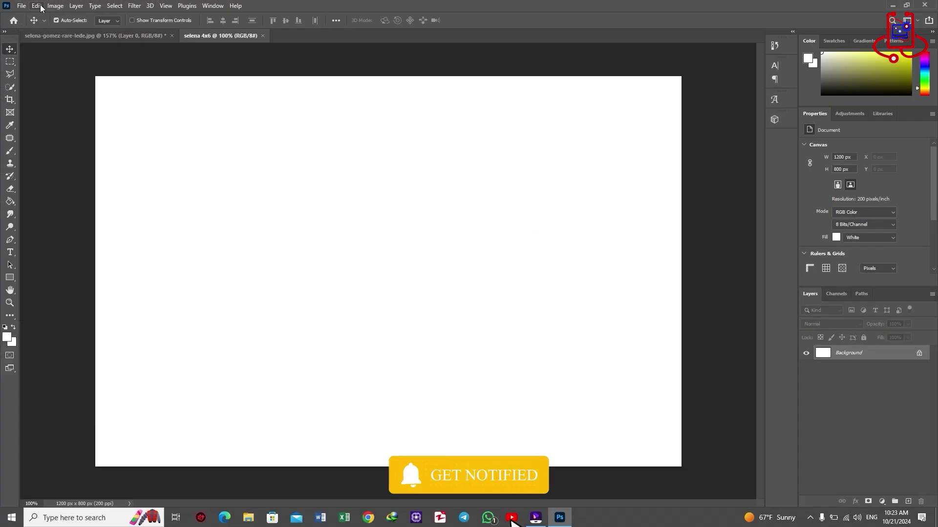
- Fill the selena 4x6 canvas with the custom portrait pattern, tiling eight photos
click(37, 6)
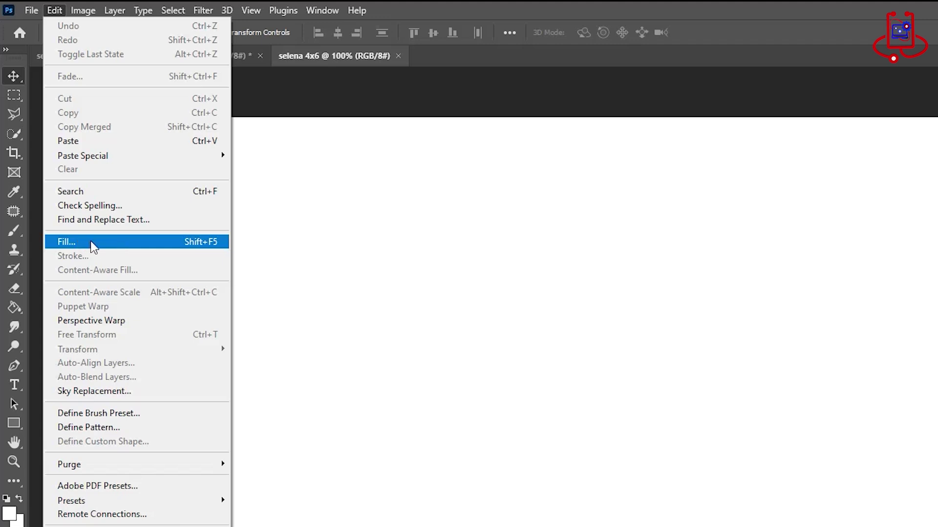
click(91, 242)
click(750, 211)
click(750, 211)
click(693, 250)
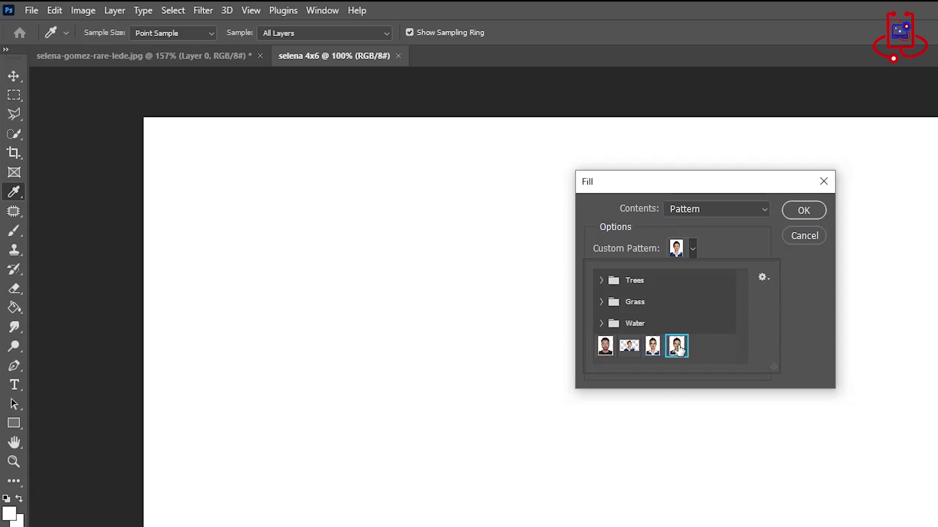
click(801, 210)
click(801, 210)
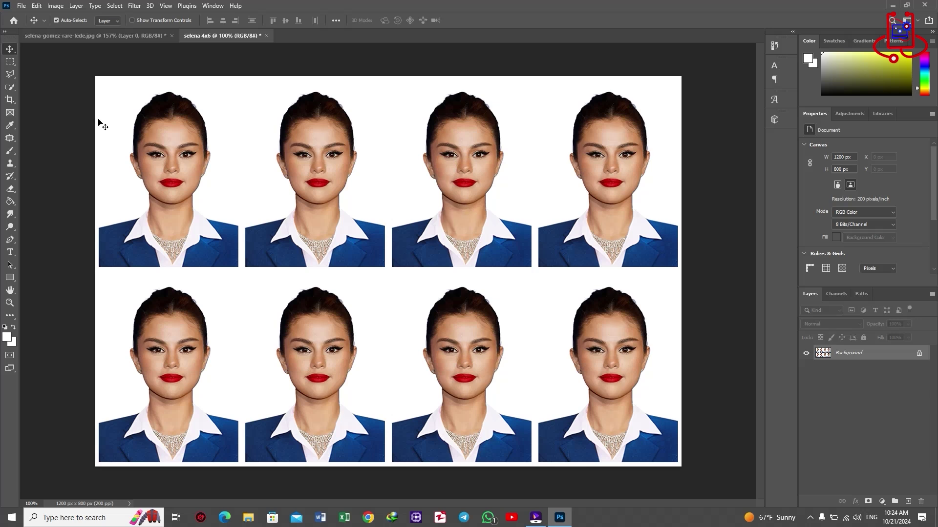
click(20, 7)
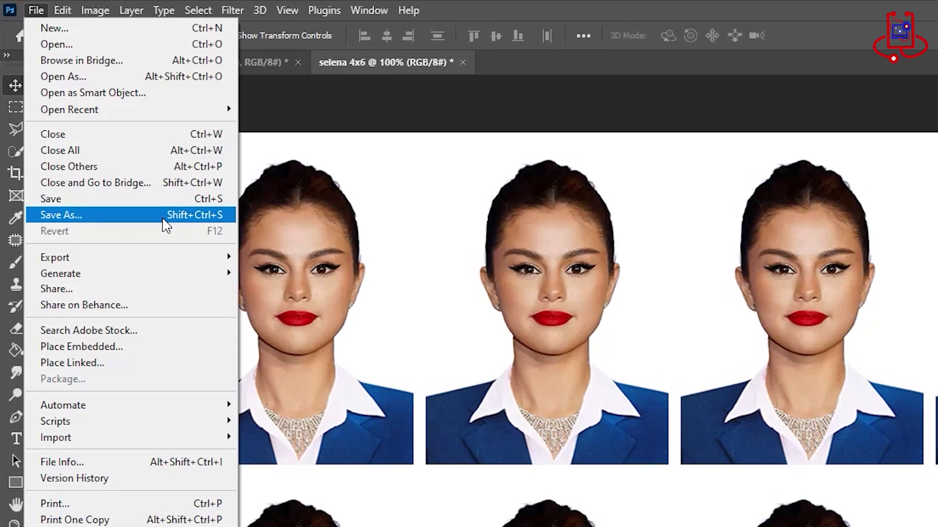
- Save the sheet as JPEG 'selena 4x6.jpg' in TEST PHOTO at quality 12
click(163, 219)
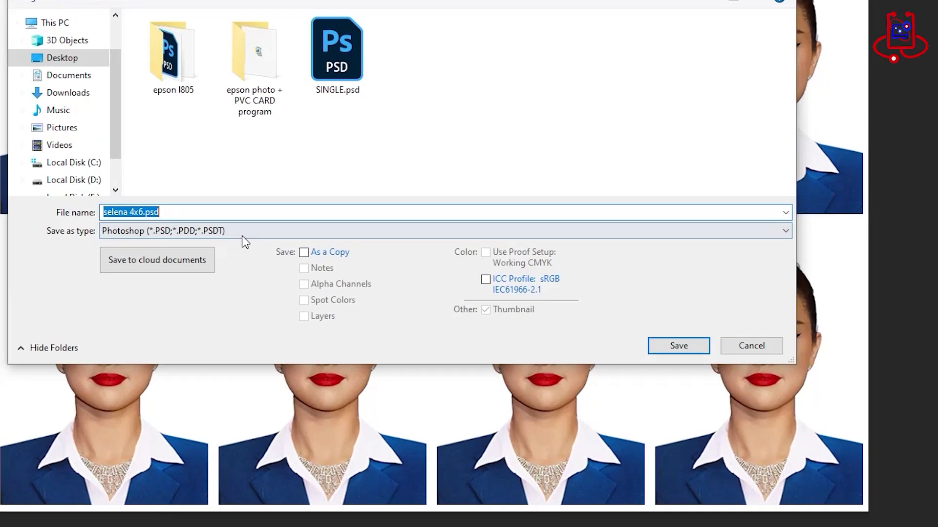
click(245, 233)
click(222, 368)
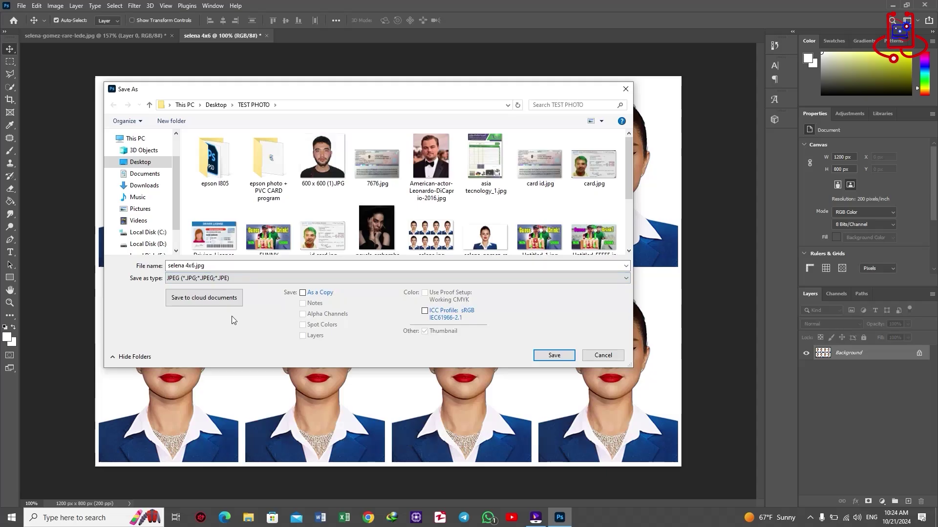
scroll(606, 231, down, 3)
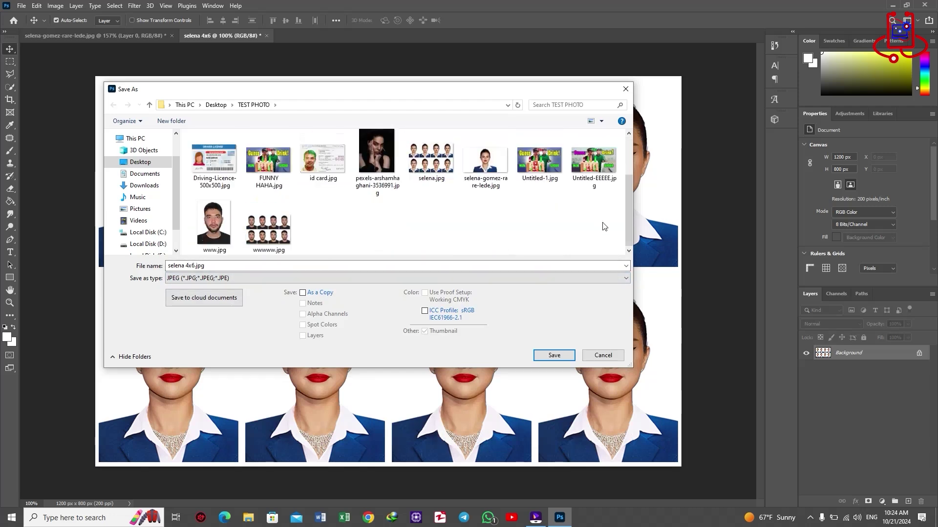
click(554, 355)
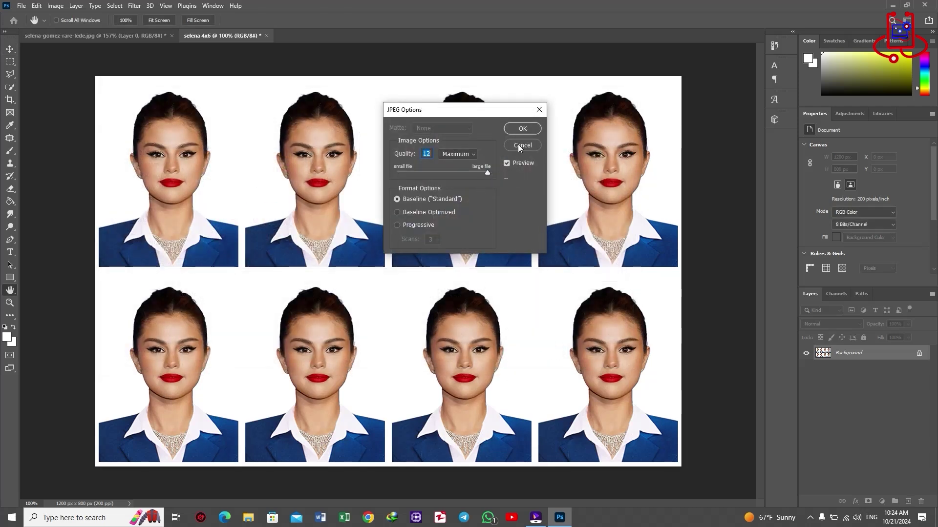
click(523, 129)
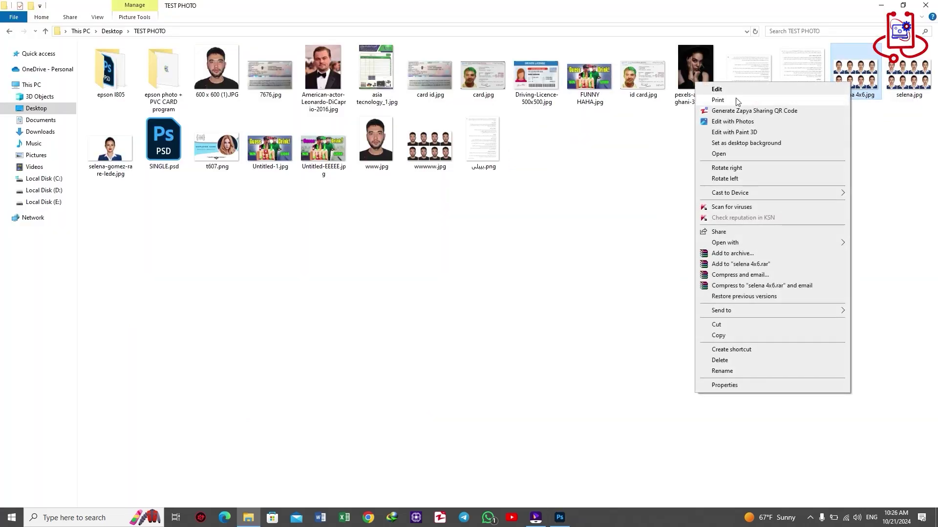
- Print selena 4x6.jpg, selecting the EPSON L805 Series printer
click(717, 89)
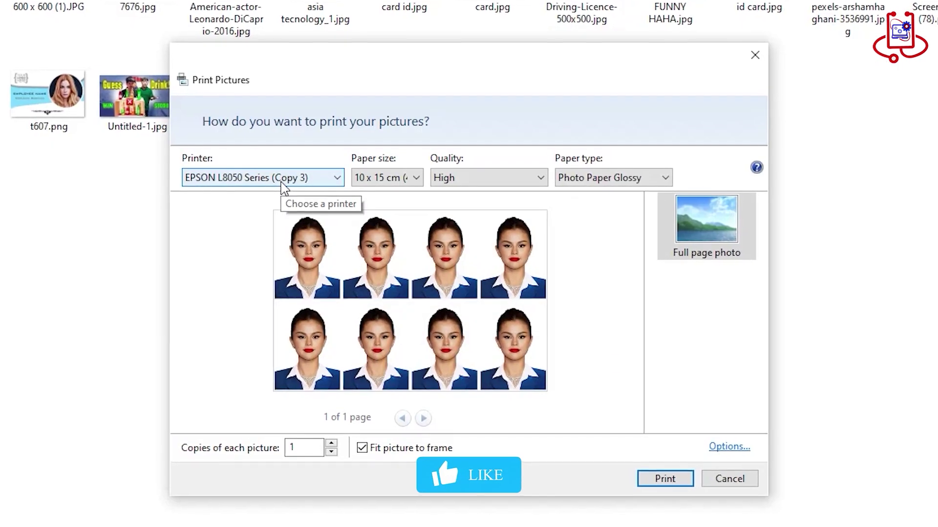
click(357, 198)
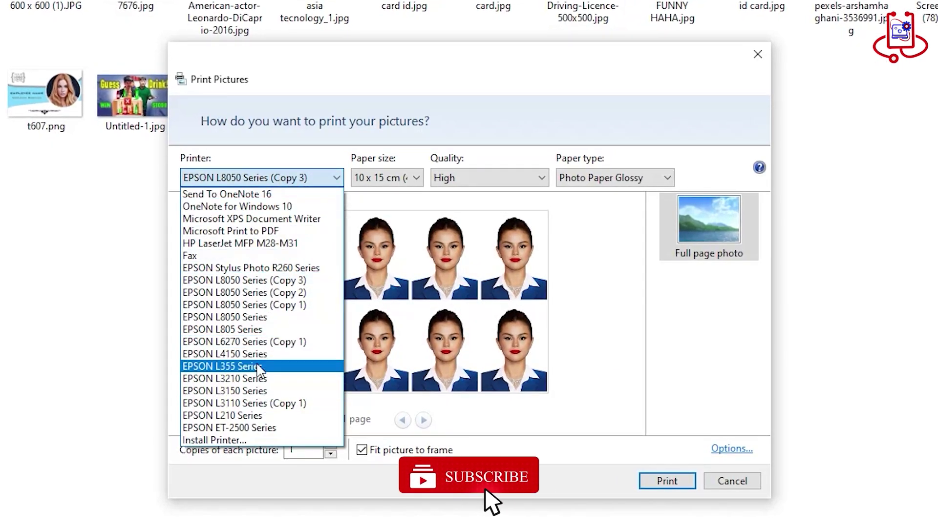
click(238, 330)
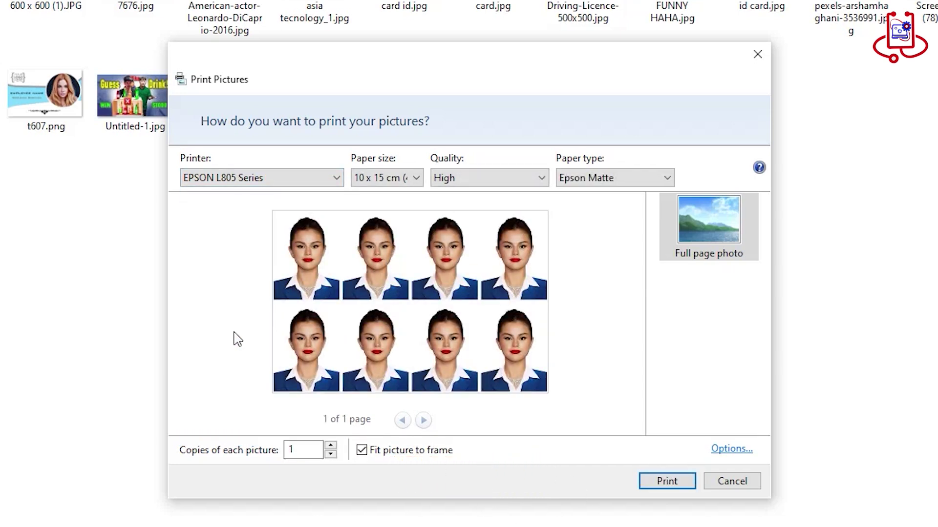
- Confirm 10 x 15 cm paper, High quality and Epson Matte, then print
click(378, 182)
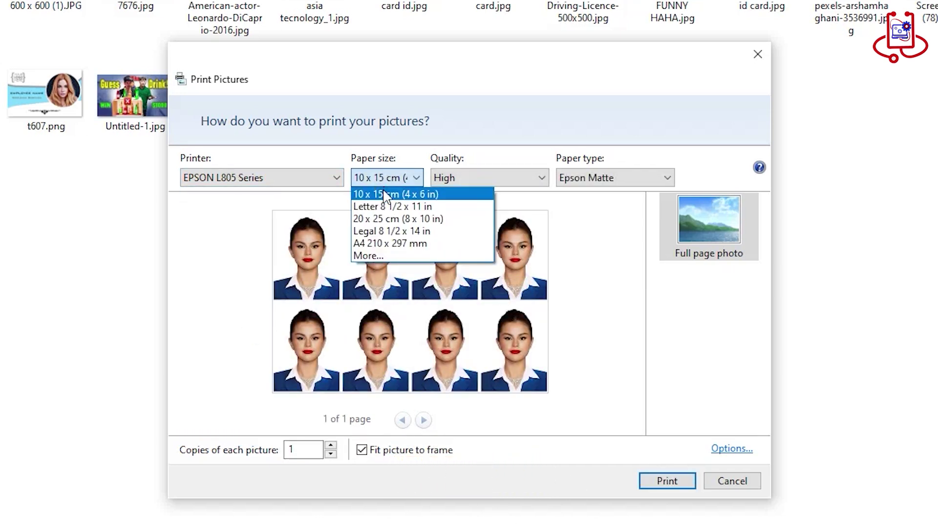
click(385, 195)
click(458, 181)
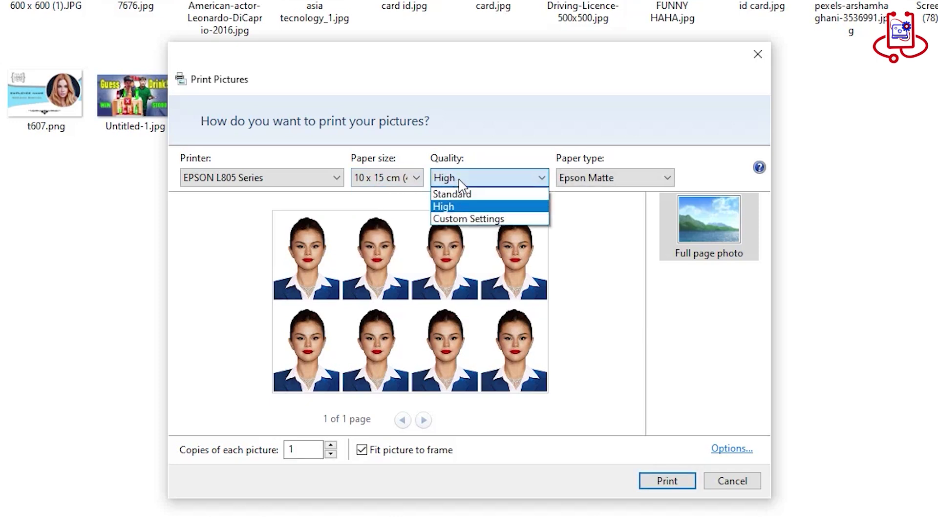
click(447, 214)
click(586, 179)
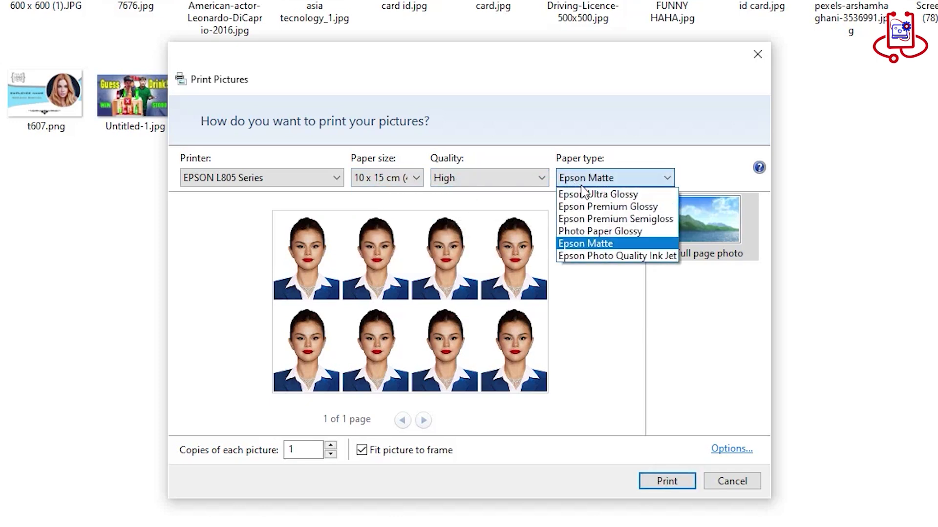
click(610, 243)
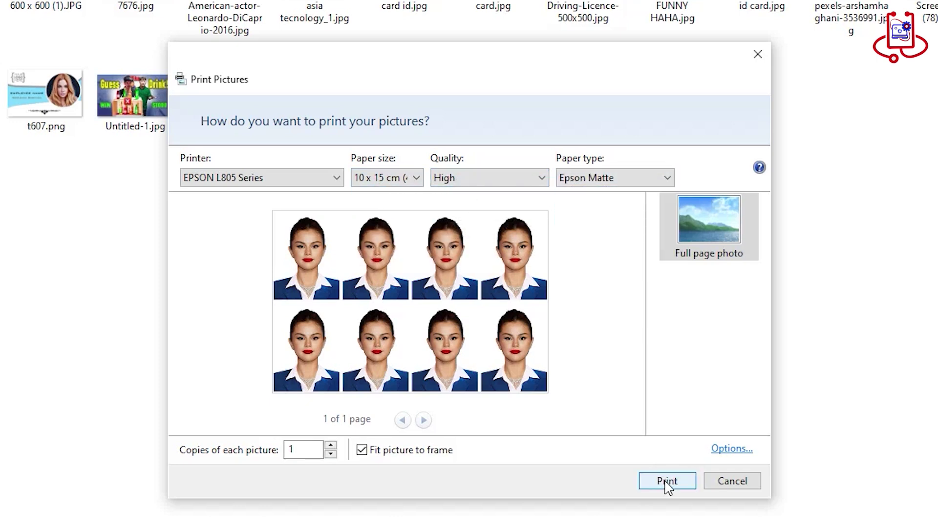
click(667, 481)
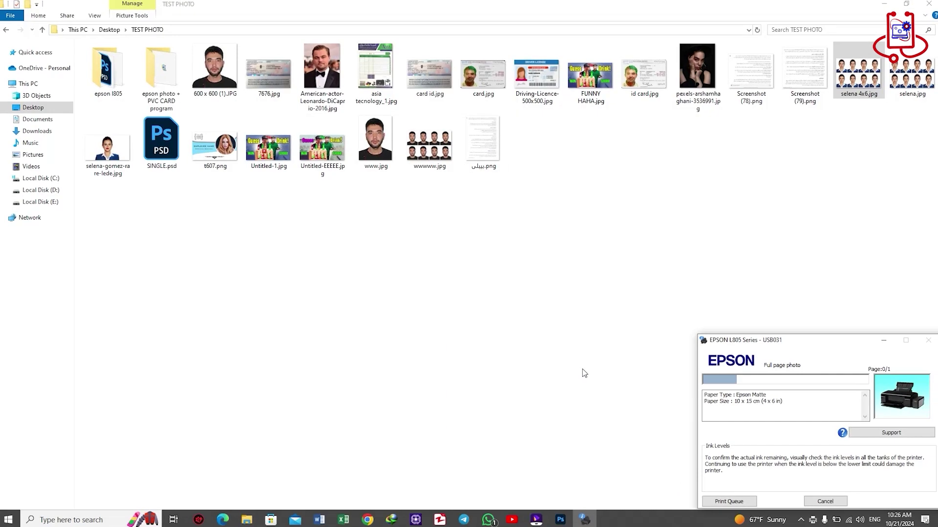